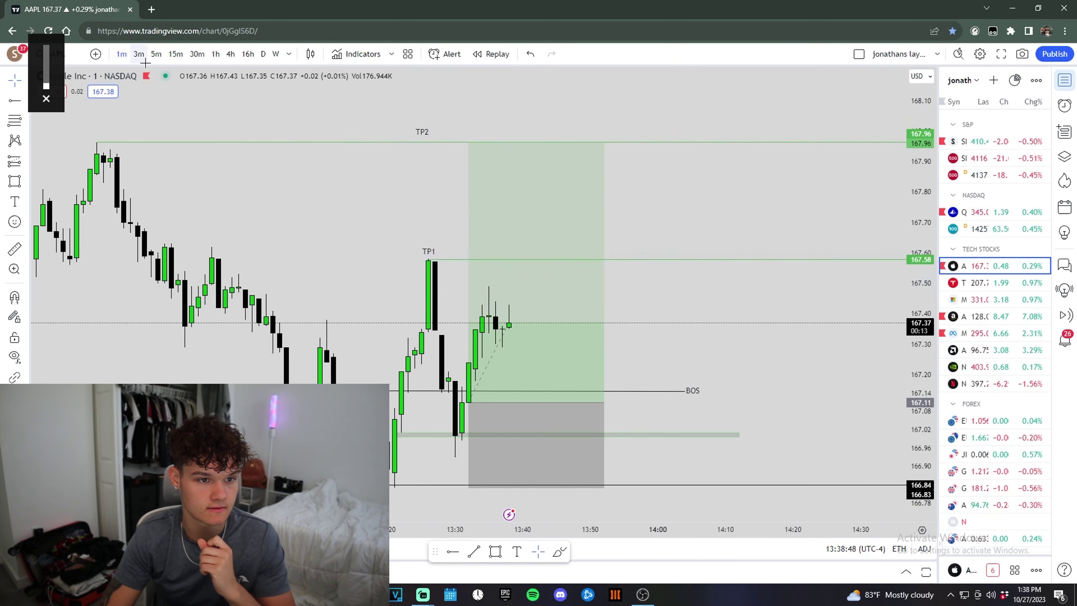
- Check the AAPL long setup on the 5-minute timeframe and return to the 1-minute chart with both TP1 and TP2 in view
{"action": "left_click", "coordinate": [156, 54]}
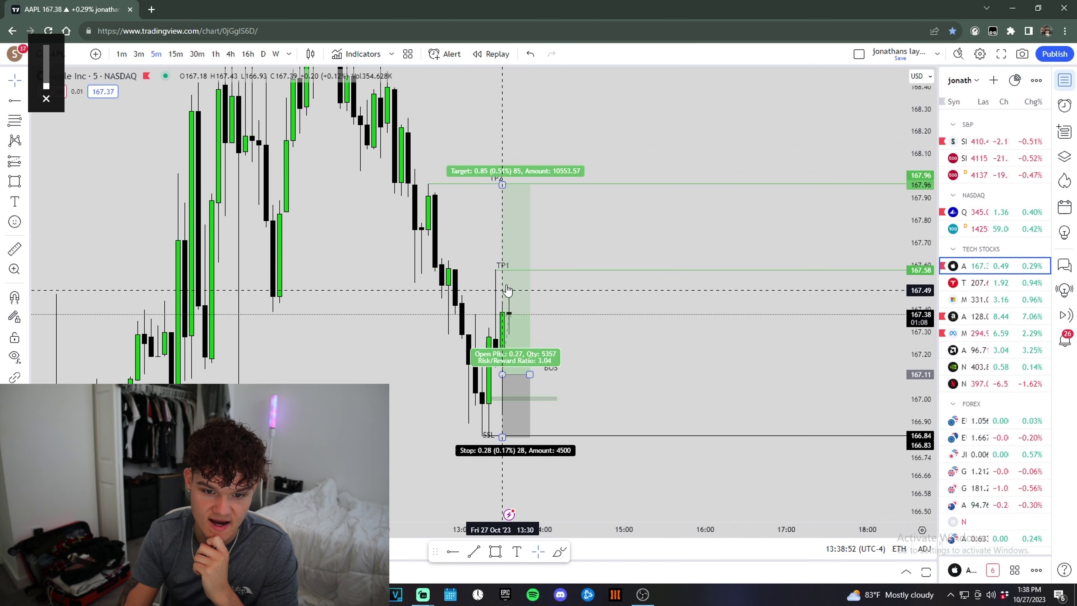
{"action": "left_click", "coordinate": [121, 54]}
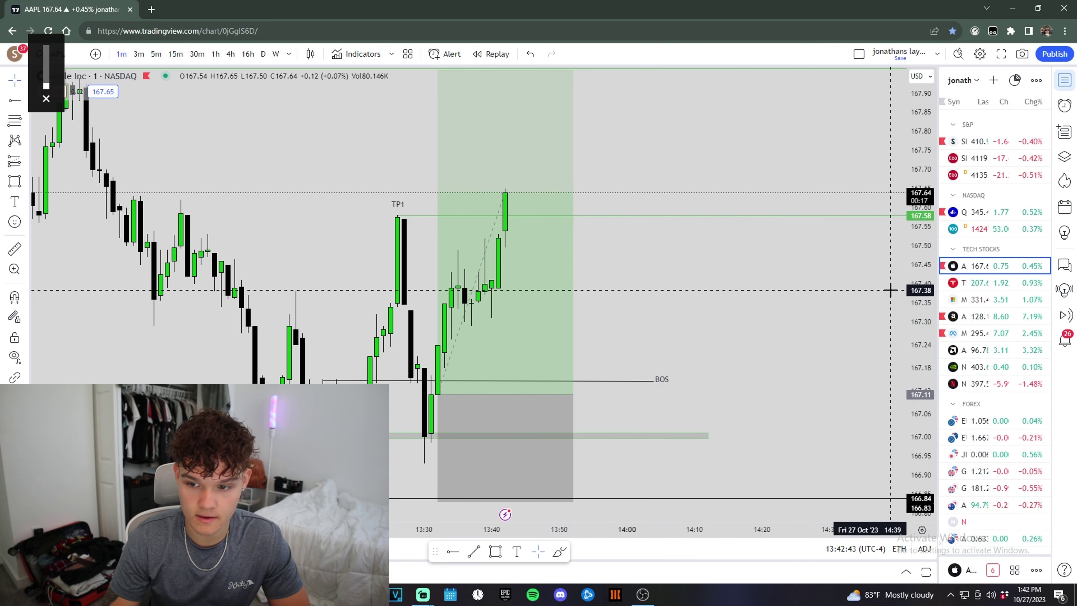
{"action": "left_click_drag", "start_coordinate": [918, 292], "coordinate": [918, 384]}
{"action": "left_click_drag", "start_coordinate": [736, 303], "coordinate": [727, 310]}
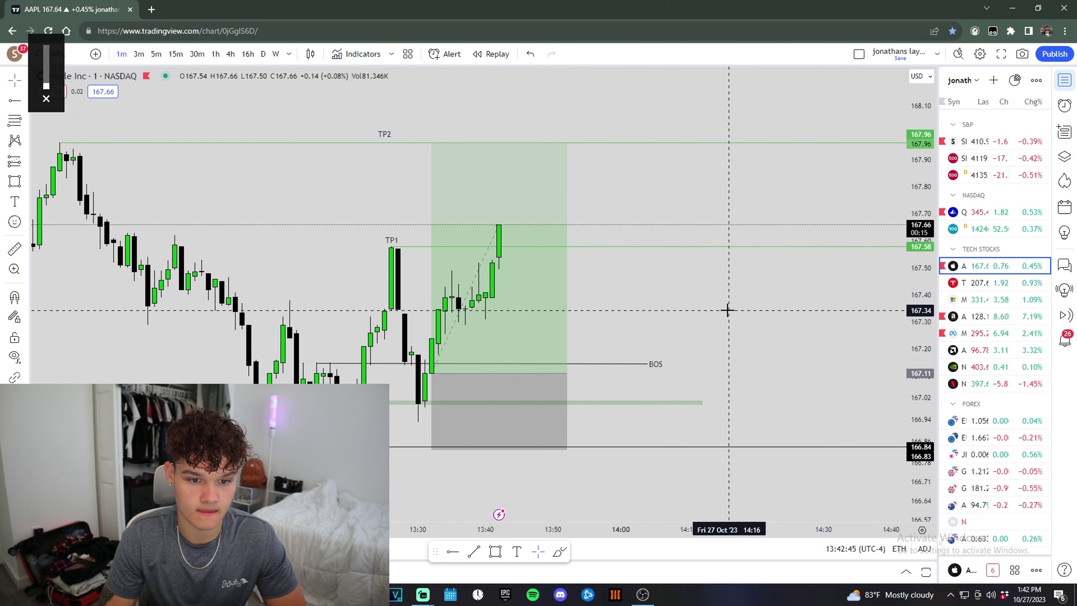
- Compare the 1-minute charts of SPY and Tesla with the Apple trade, ending back on the Apple chart
{"action": "left_click", "coordinate": [959, 142]}
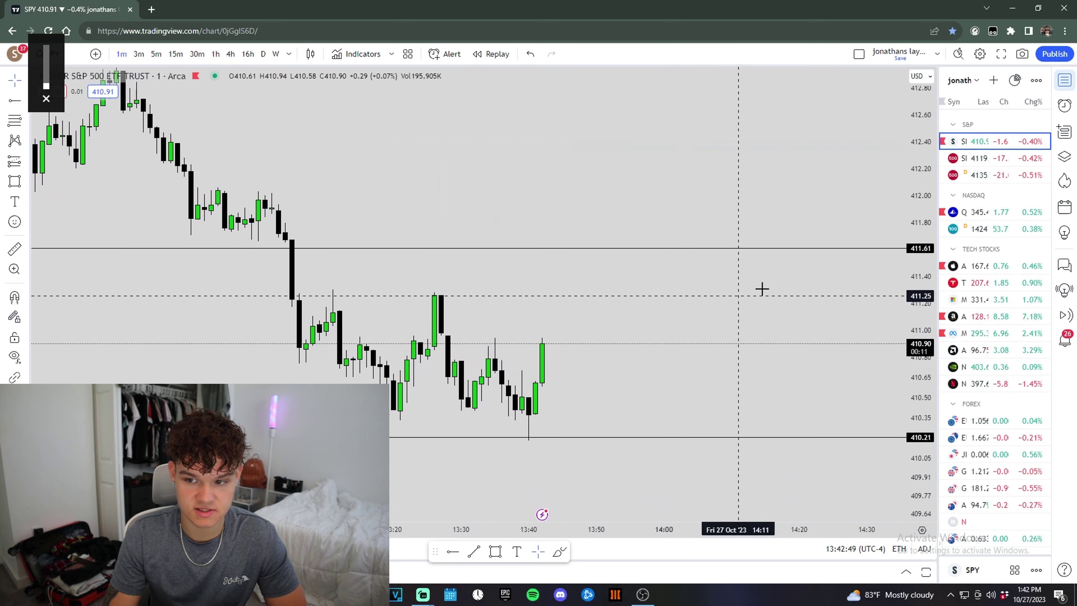
{"action": "left_click", "coordinate": [970, 282]}
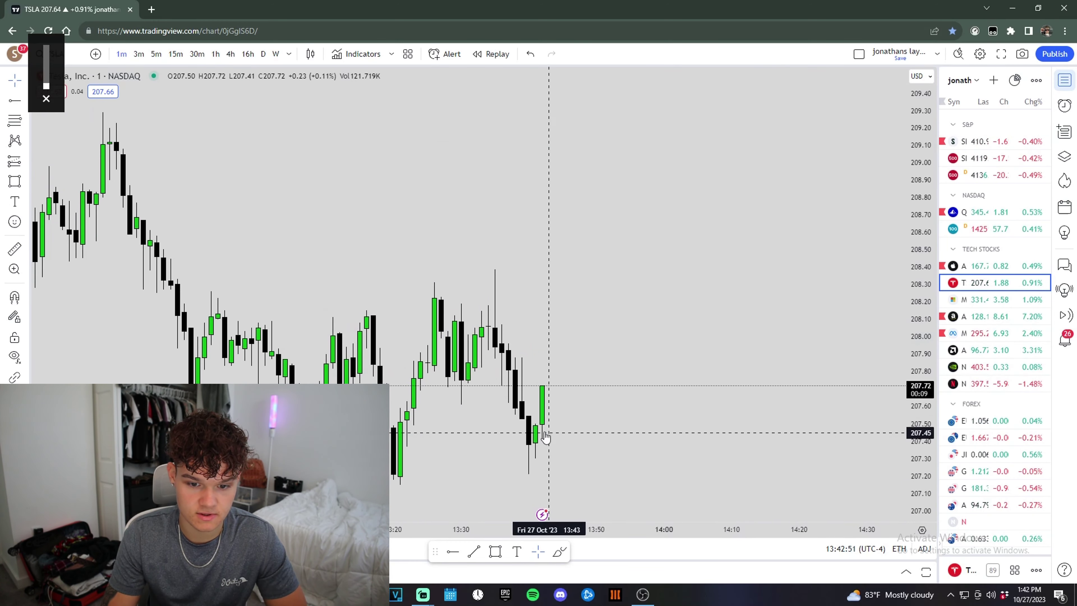
{"action": "left_click", "coordinate": [973, 266]}
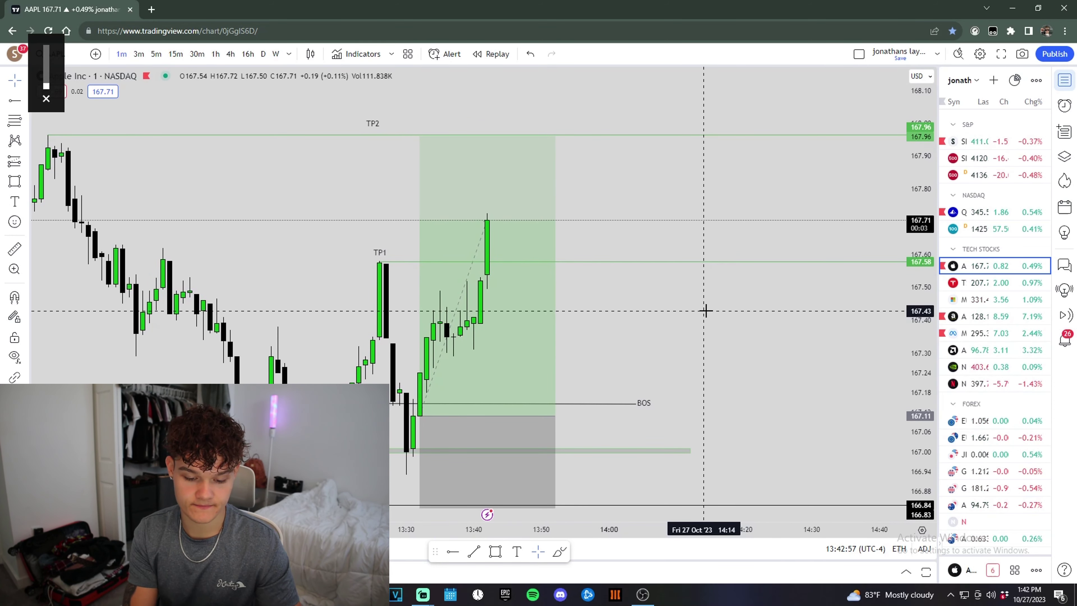
- Review the Apple trade on the 5-minute timeframe and go back to the 1-minute chart to examine price between TP1 and TP2
{"action": "left_click", "coordinate": [156, 54]}
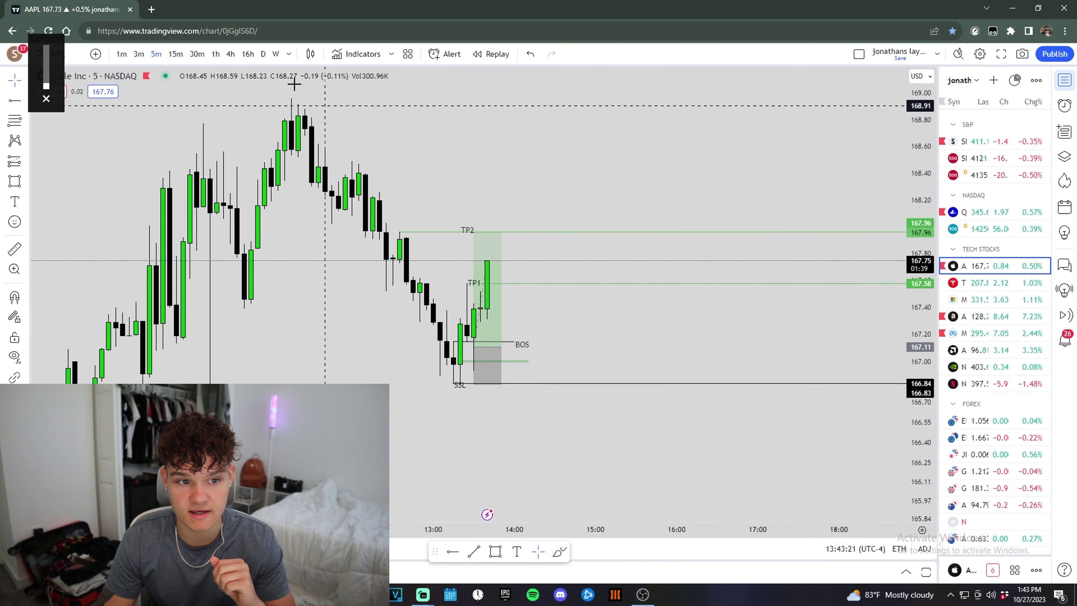
{"action": "left_click", "coordinate": [122, 53]}
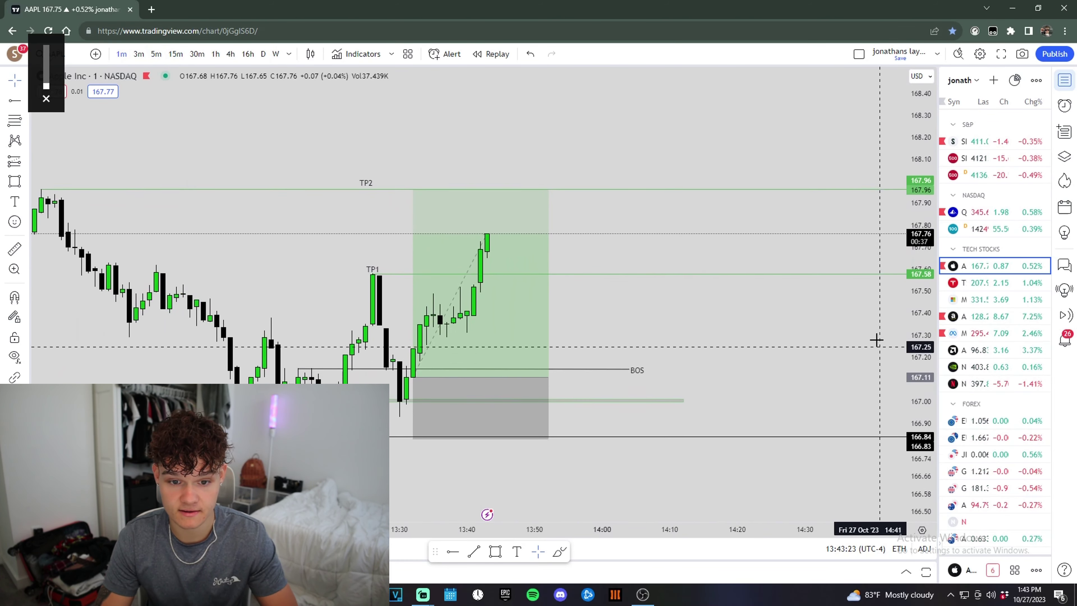
{"action": "left_click_drag", "start_coordinate": [768, 337], "coordinate": [785, 345]}
{"action": "scroll", "coordinate": [594, 293], "scroll_direction": "down", "scroll_amount": 2}
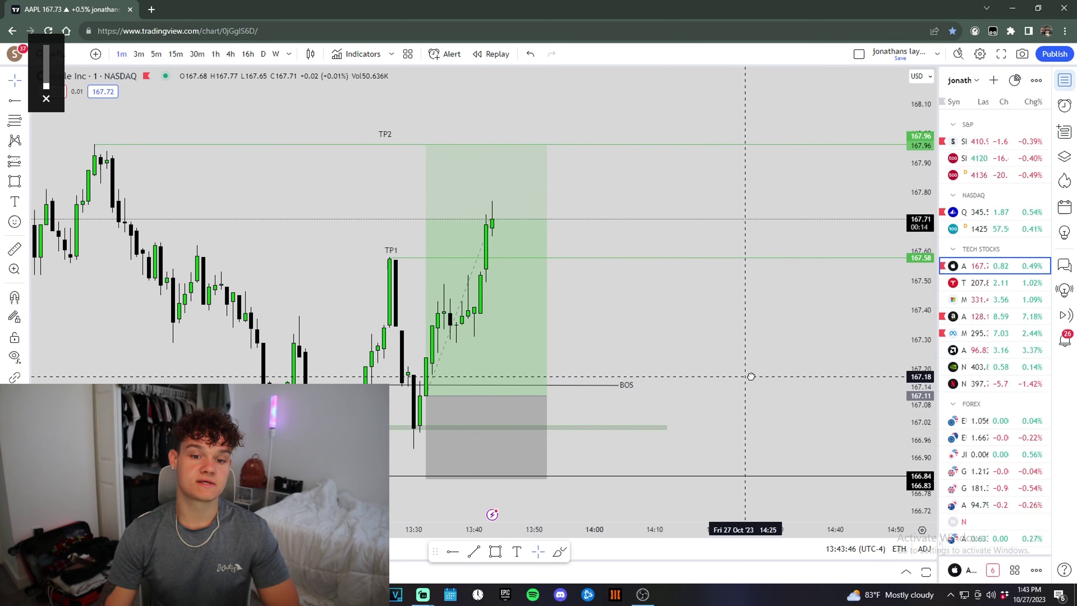
{"action": "left_click_drag", "start_coordinate": [747, 375], "coordinate": [769, 380]}
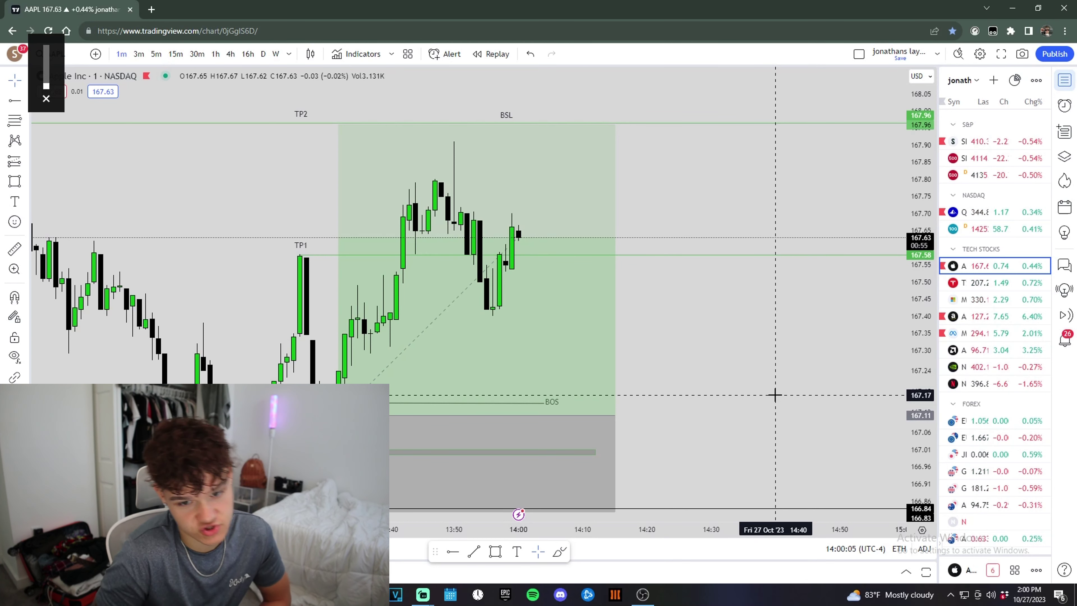
- Inspect the long position's figures and examine the 1-minute candles around TP1 and below the BSL level
{"action": "scroll", "coordinate": [702, 307], "scroll_direction": "down", "scroll_amount": 3}
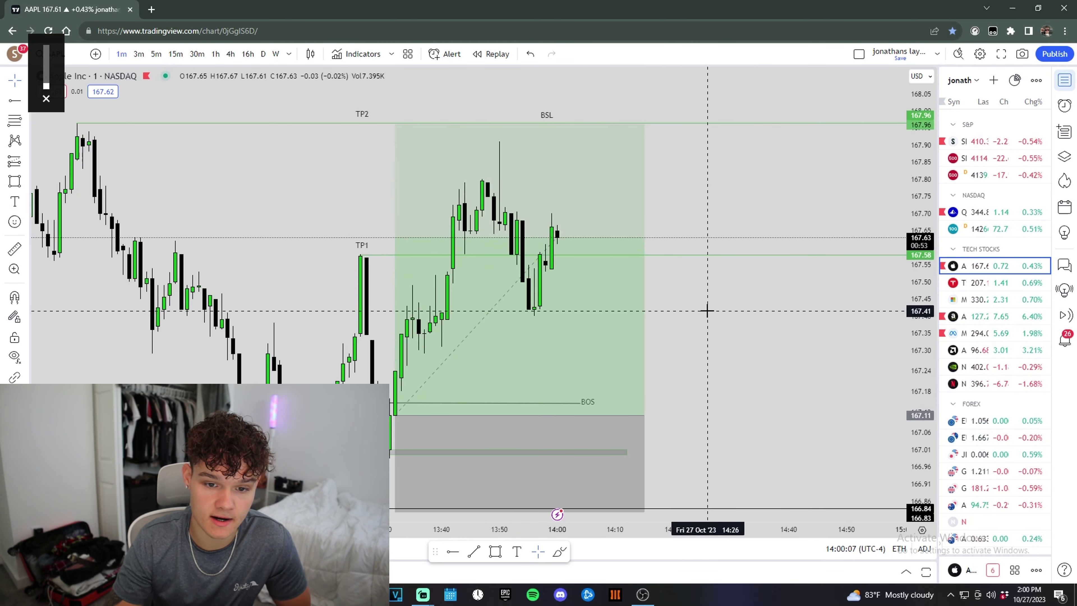
{"action": "mouse_move", "coordinate": [743, 308]}
{"action": "left_mouse_down"}
{"action": "mouse_move", "coordinate": [682, 312]}
{"action": "mouse_move", "coordinate": [684, 301]}
{"action": "left_mouse_up"}
{"action": "left_click", "coordinate": [543, 222]}
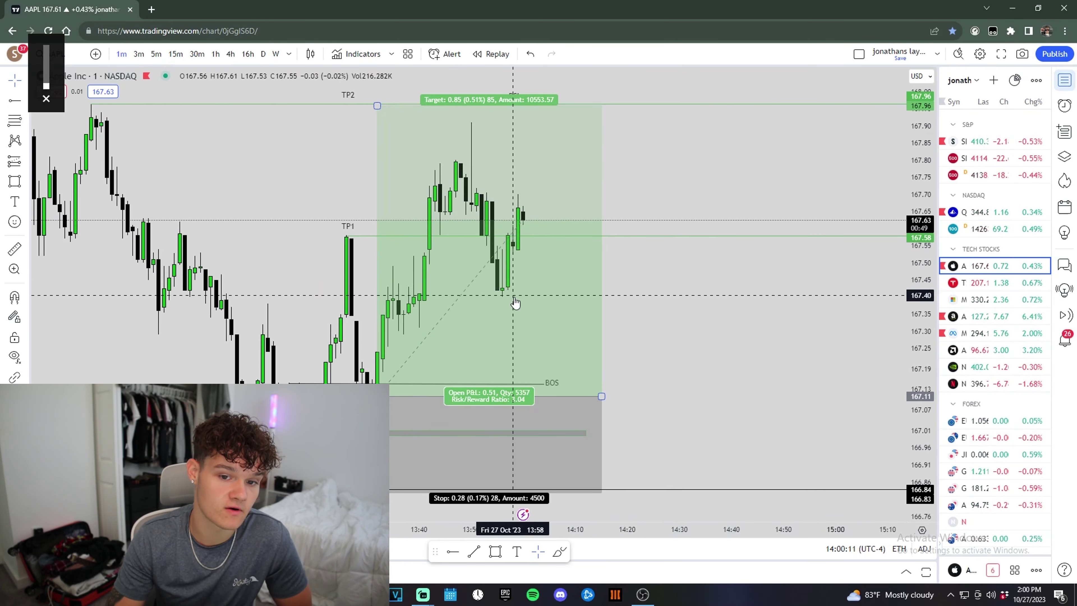
{"action": "left_click", "coordinate": [733, 324]}
{"action": "left_click_drag", "start_coordinate": [910, 383], "coordinate": [911, 351]}
{"action": "left_click_drag", "start_coordinate": [768, 326], "coordinate": [767, 317]}
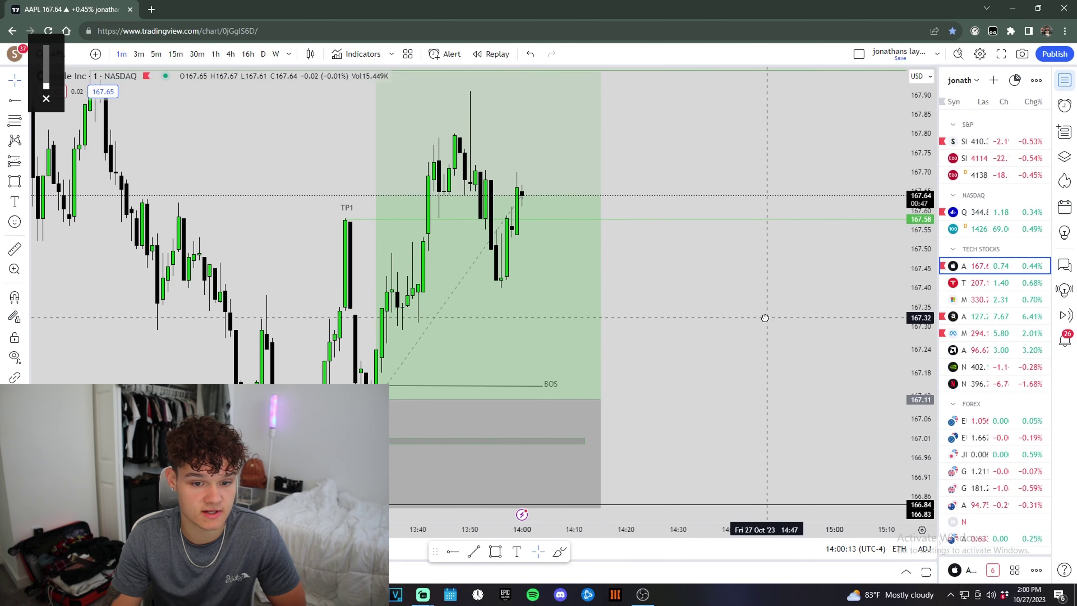
{"action": "left_click_drag", "start_coordinate": [916, 300], "coordinate": [917, 344]}
{"action": "left_click_drag", "start_coordinate": [816, 317], "coordinate": [827, 325]}
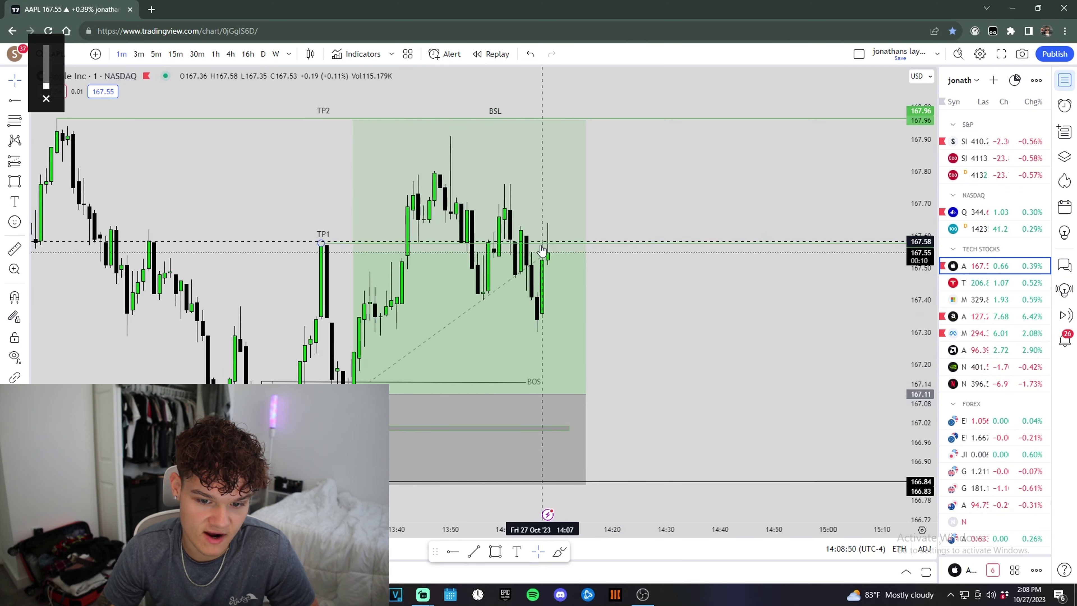
- Examine Apple's price action between TP1 and TP2 against the long position on the 1-minute and 5-minute timeframes
{"action": "left_click", "coordinate": [537, 316]}
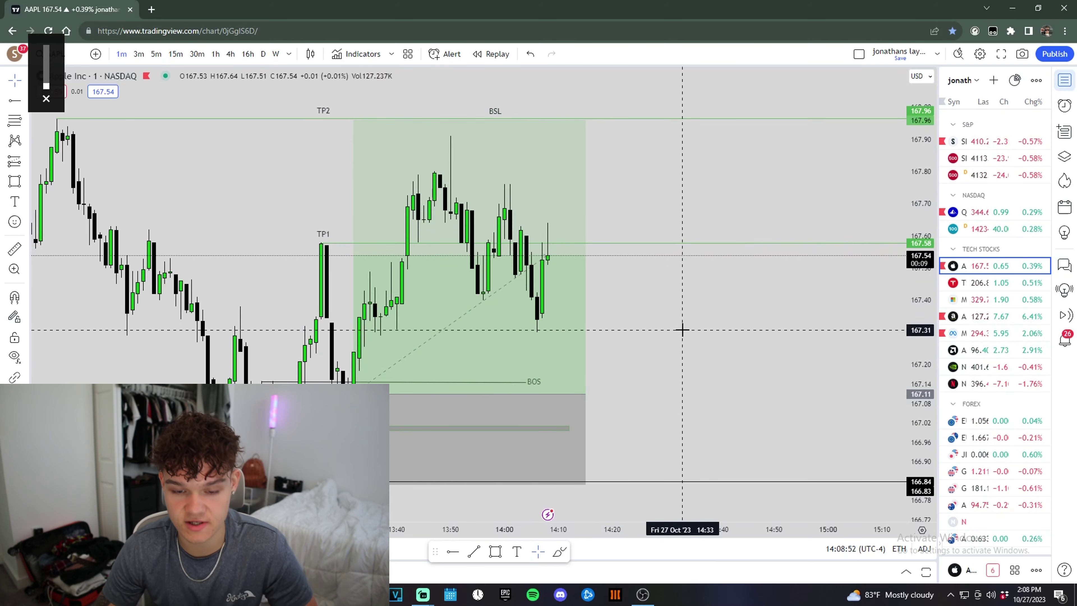
{"action": "left_click_drag", "start_coordinate": [663, 324], "coordinate": [679, 326]}
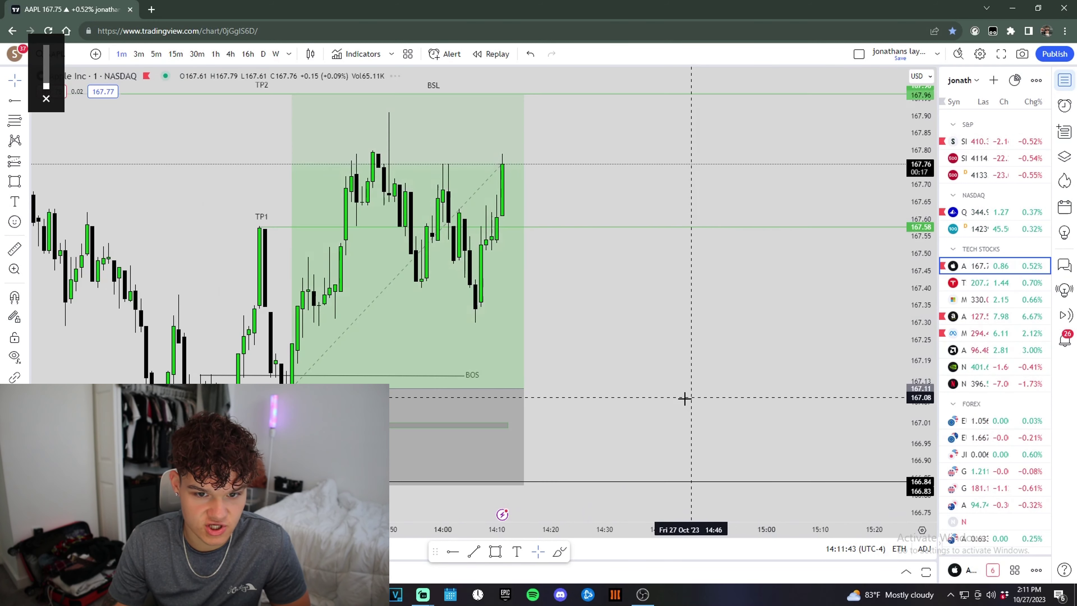
{"action": "left_click_drag", "start_coordinate": [644, 307], "coordinate": [636, 333]}
{"action": "left_click_drag", "start_coordinate": [921, 307], "coordinate": [920, 291]}
{"action": "left_click_drag", "start_coordinate": [756, 303], "coordinate": [748, 320]}
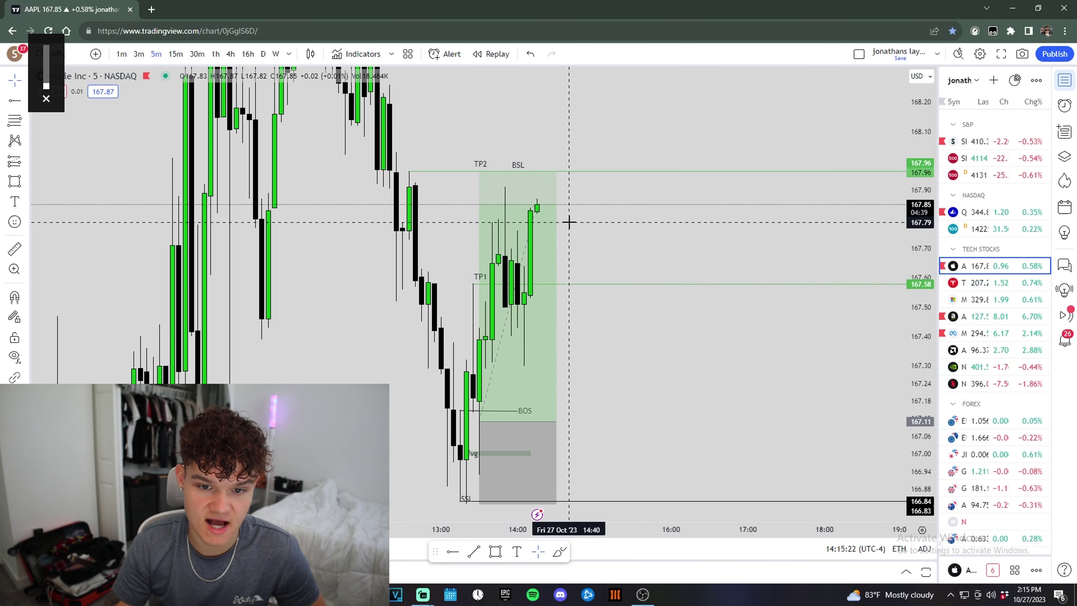
{"action": "left_click", "coordinate": [121, 54]}
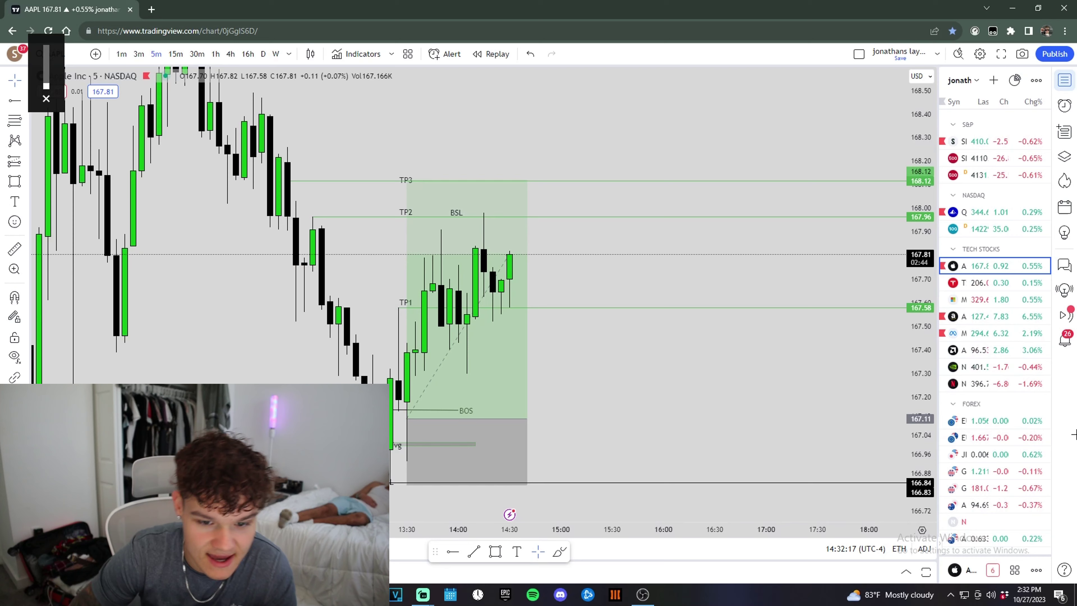
- Inspect the long position's profit and risk/reward figures on the 5-minute chart and follow price around TP2 and TP3
{"action": "left_click", "coordinate": [489, 311]}
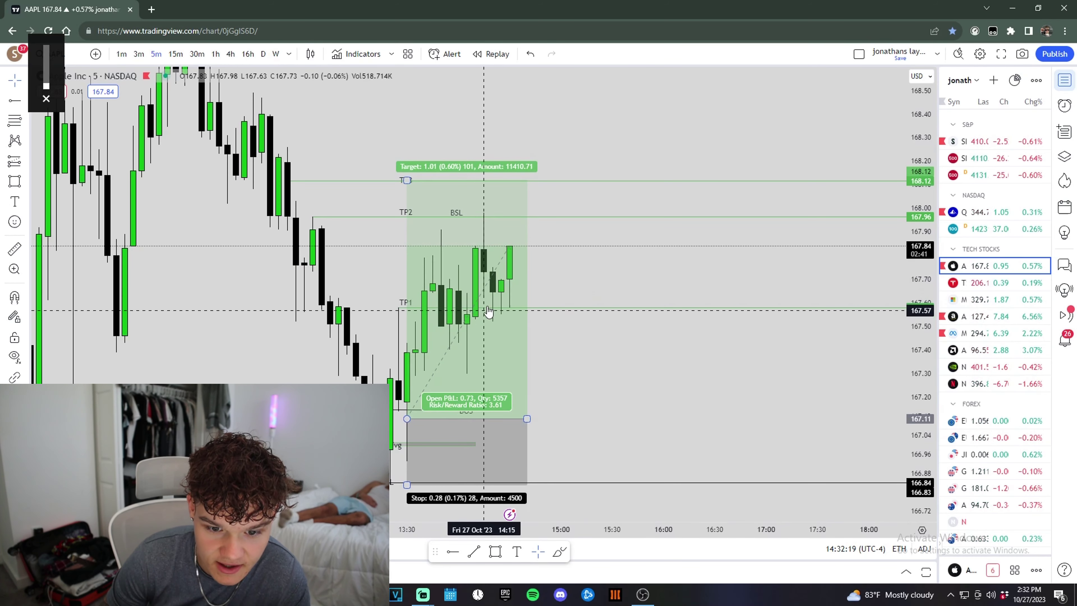
{"action": "left_click", "coordinate": [566, 294]}
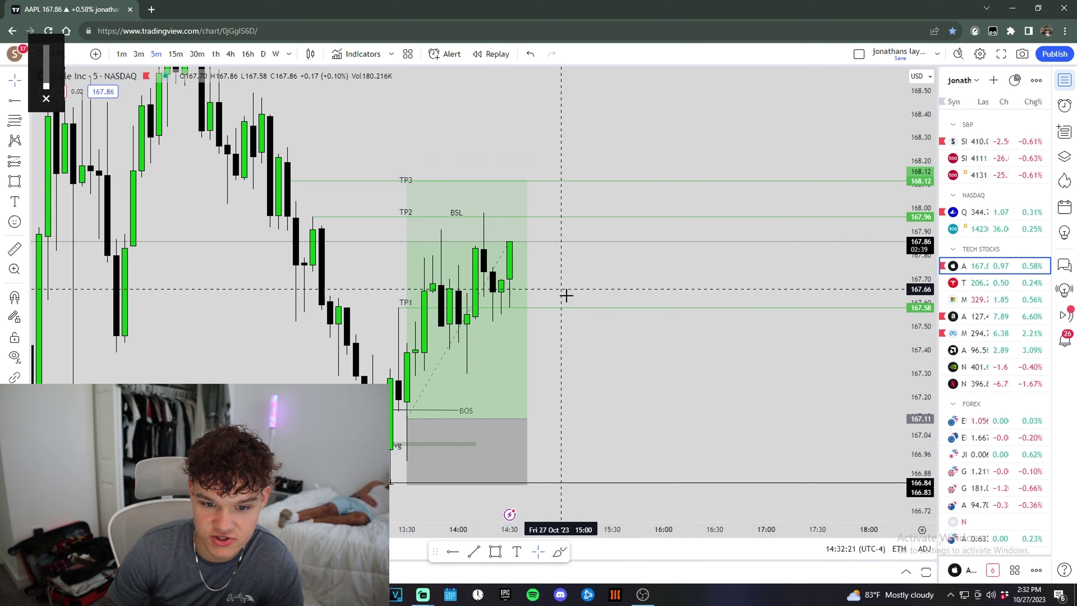
{"action": "left_click_drag", "start_coordinate": [578, 293], "coordinate": [589, 310]}
{"action": "left_click_drag", "start_coordinate": [920, 407], "coordinate": [920, 383]}
{"action": "left_click_drag", "start_coordinate": [674, 298], "coordinate": [678, 305]}
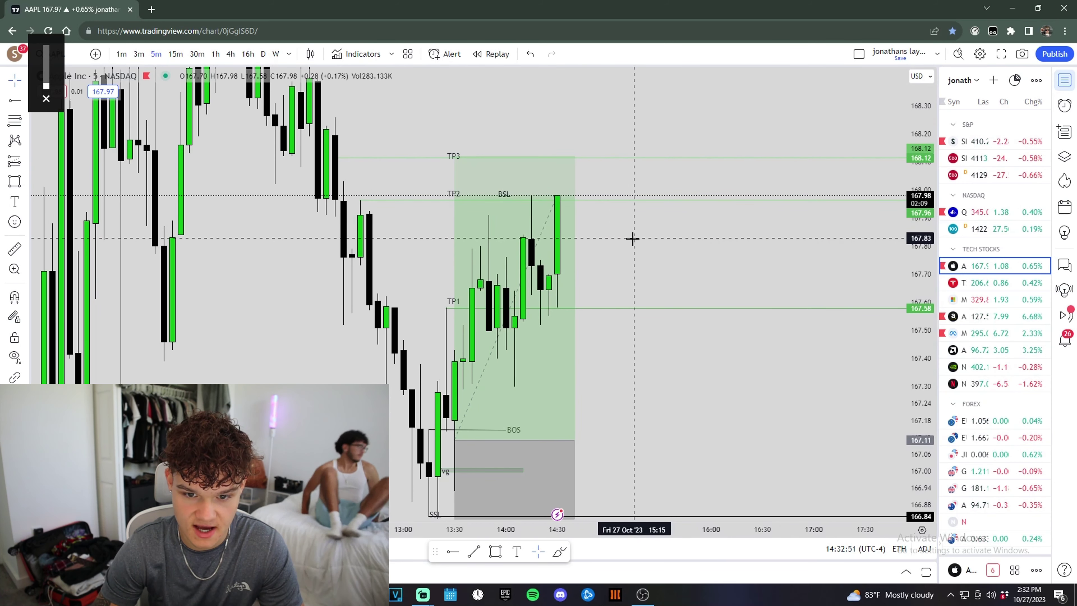
{"action": "left_click_drag", "start_coordinate": [633, 238], "coordinate": [633, 246]}
{"action": "left_click_drag", "start_coordinate": [911, 308], "coordinate": [907, 294]}
{"action": "left_click_drag", "start_coordinate": [764, 279], "coordinate": [756, 252]}
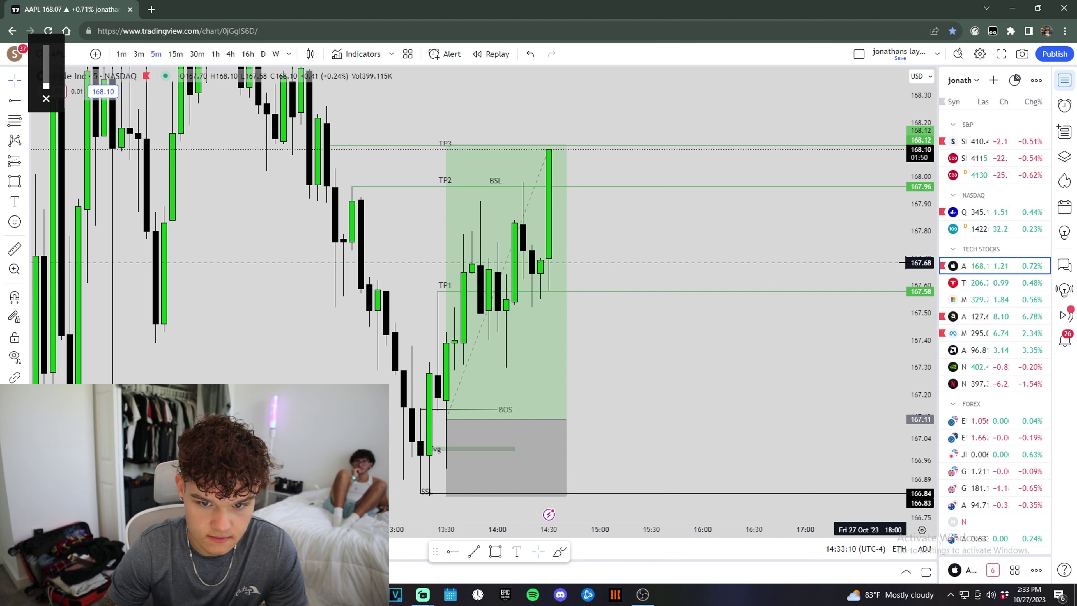
{"action": "left_click_drag", "start_coordinate": [671, 233], "coordinate": [668, 254]}
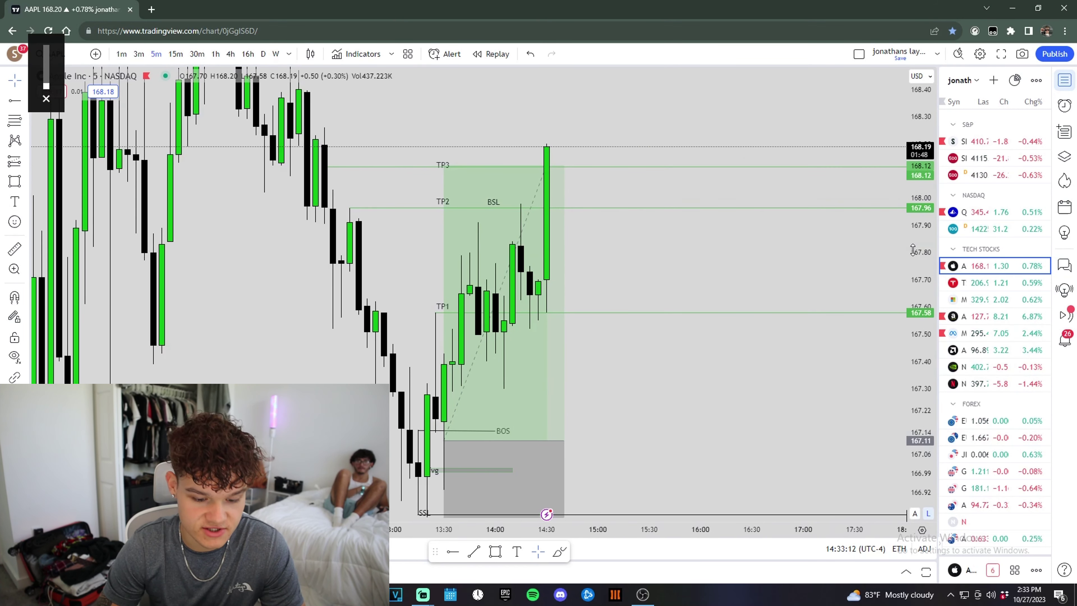
{"action": "left_click_drag", "start_coordinate": [913, 249], "coordinate": [909, 312]}
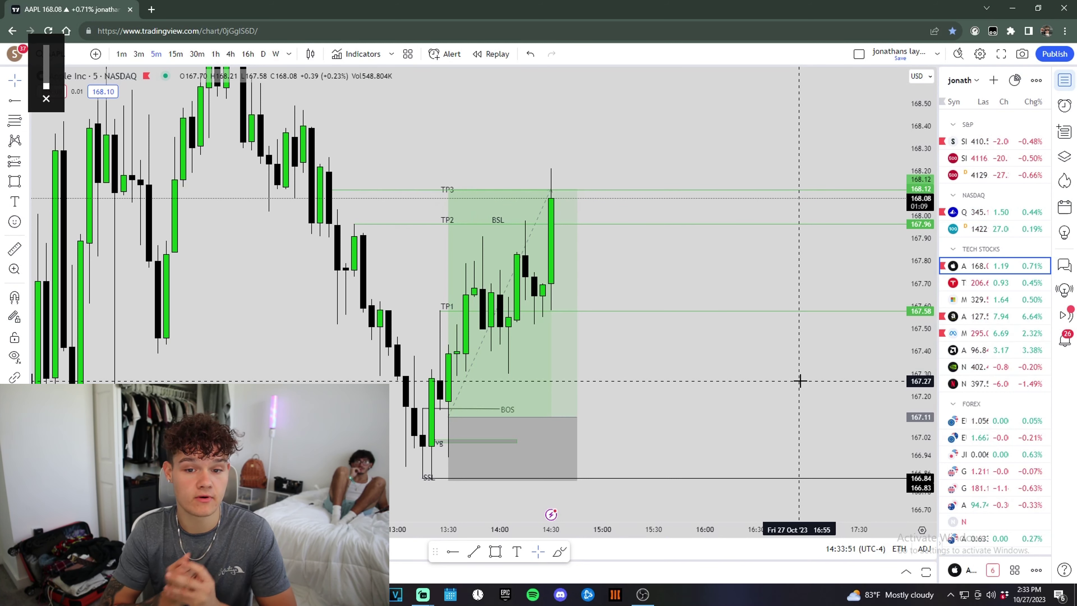
- Review the whole Apple trade on the 5-minute chart, from the SSL low through BOS up to TP3
{"action": "left_click_drag", "start_coordinate": [586, 127], "coordinate": [599, 176]}
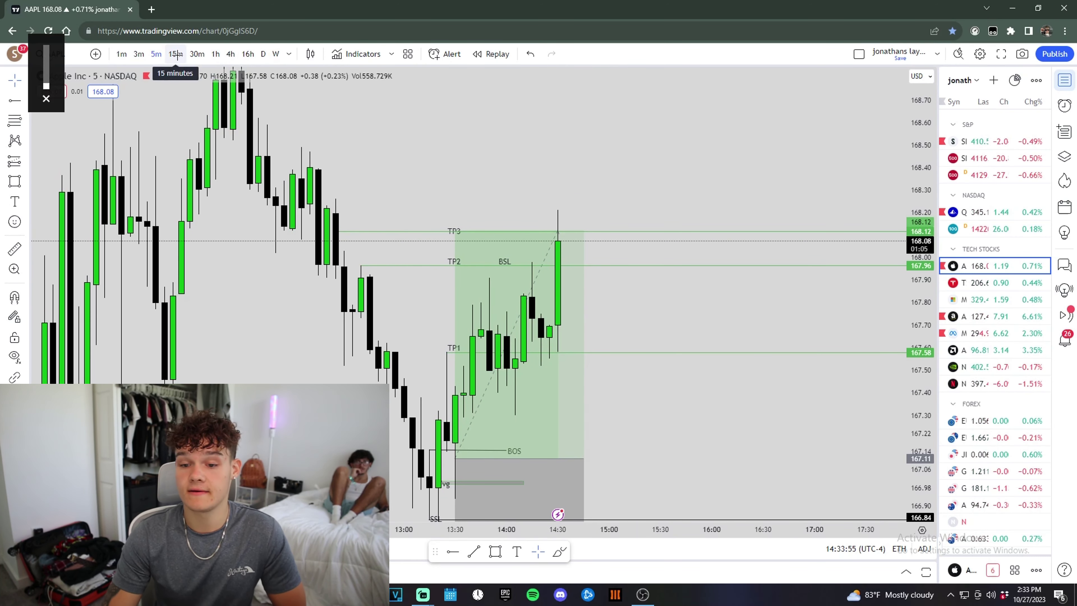
{"action": "left_click_drag", "start_coordinate": [703, 377], "coordinate": [709, 300]}
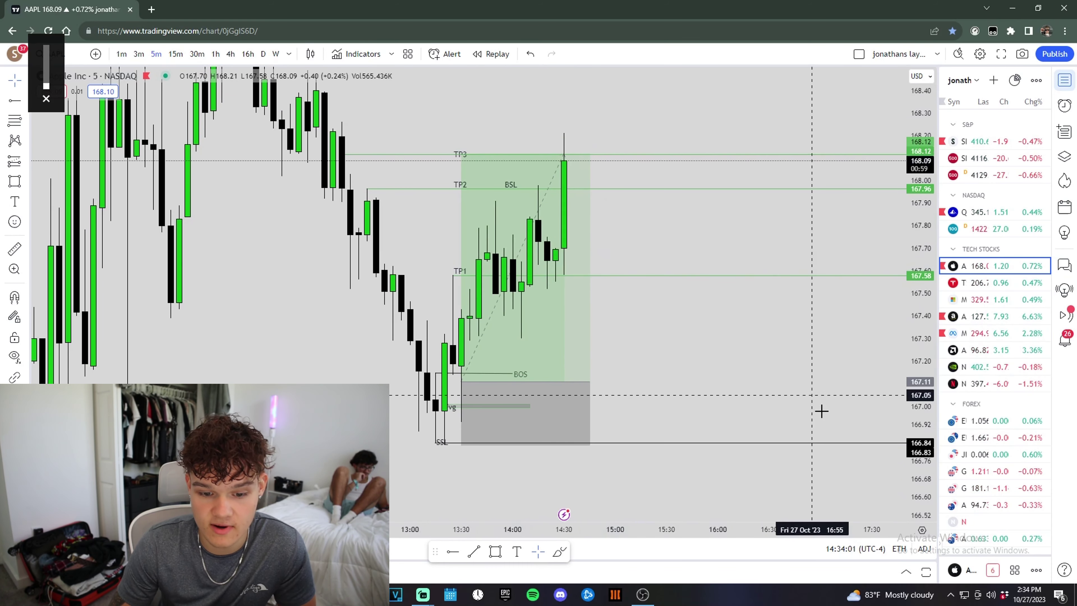
{"action": "left_click_drag", "start_coordinate": [687, 327], "coordinate": [689, 324]}
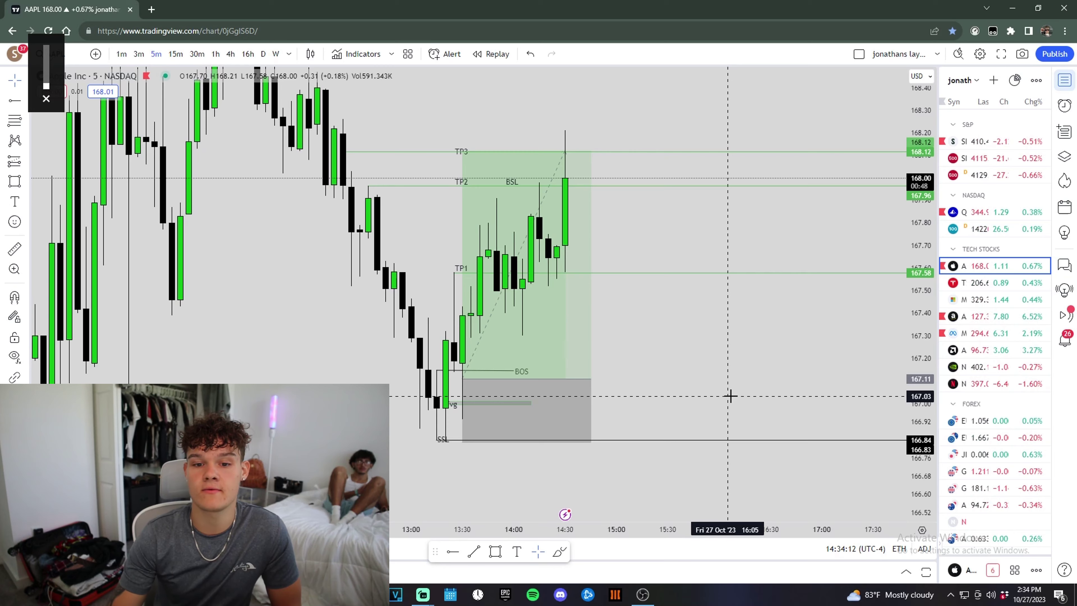
{"action": "left_click_drag", "start_coordinate": [676, 231], "coordinate": [677, 250]}
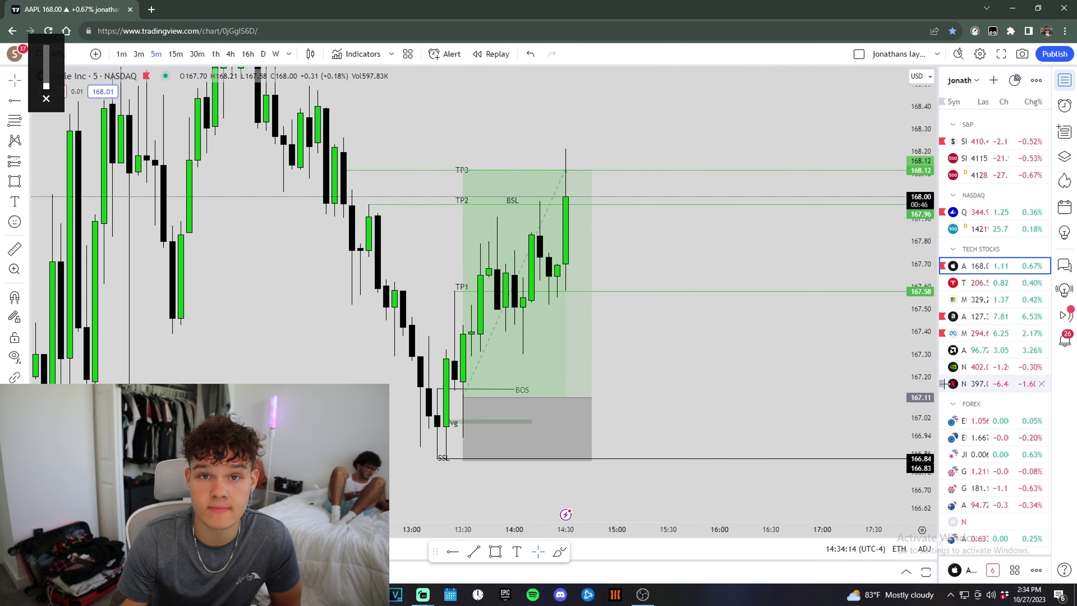
{"action": "left_click_drag", "start_coordinate": [910, 375], "coordinate": [909, 345]}
{"action": "left_click_drag", "start_coordinate": [746, 255], "coordinate": [742, 290]}
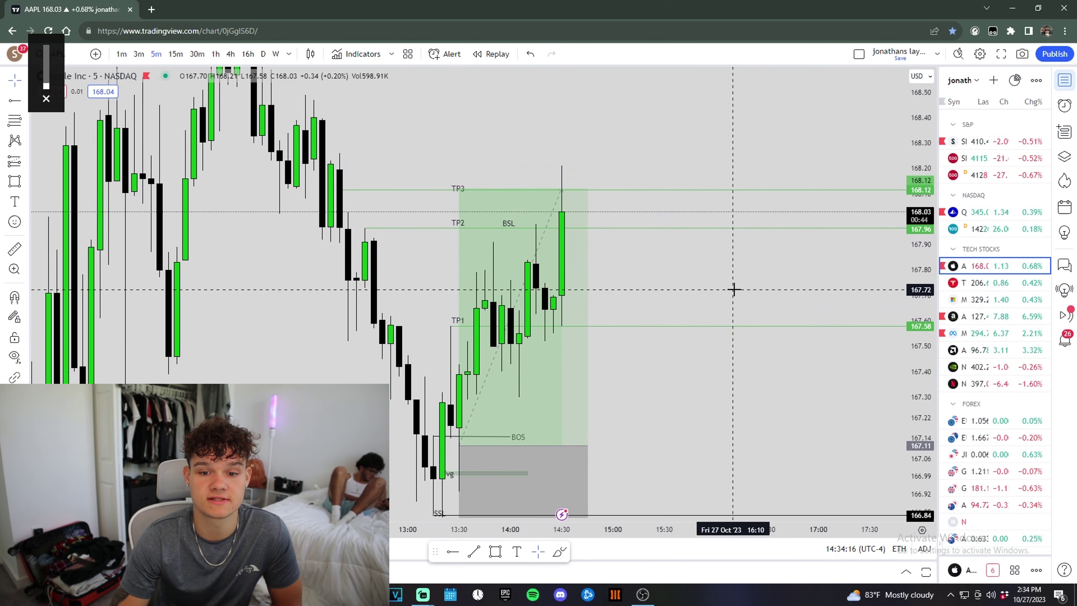